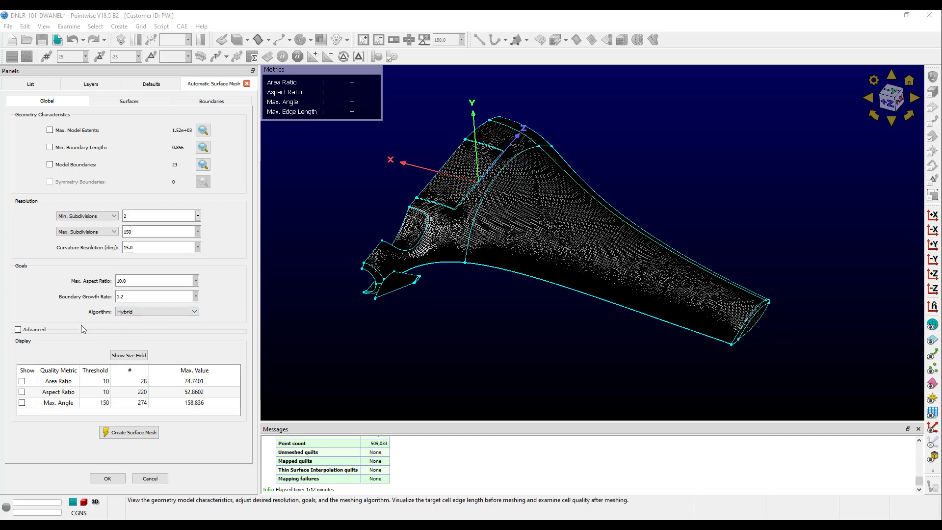
Enable Advanced settings and inspect the Edge Assembly Angle (40.0) and Hard Edge Angle fields.
left_click(19, 330)
scroll(73, 354, "down", 2)
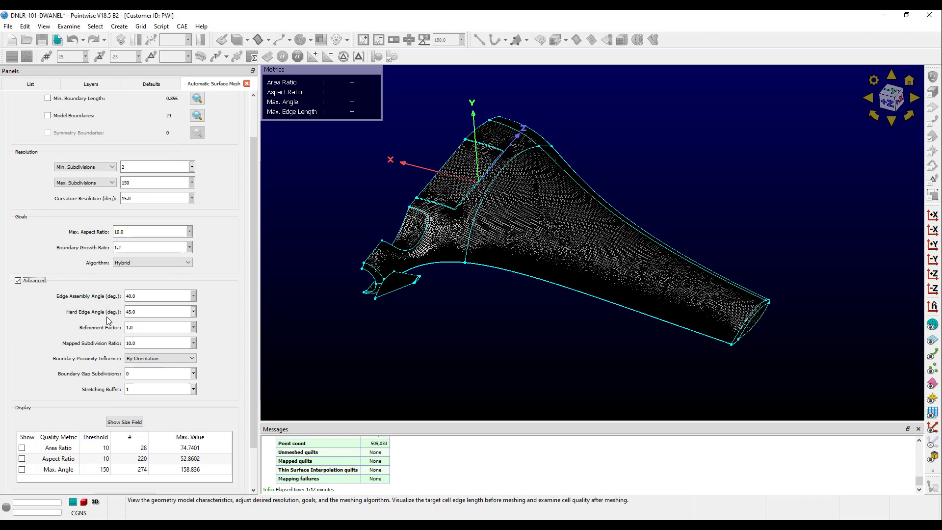
double_click(131, 296)
key("shift+Tab")
key("Tab")
key("Tab")
key("shift+Tab")
key("shift+Tab")
left_click(281, 297)
scroll(231, 206, "up", 10)
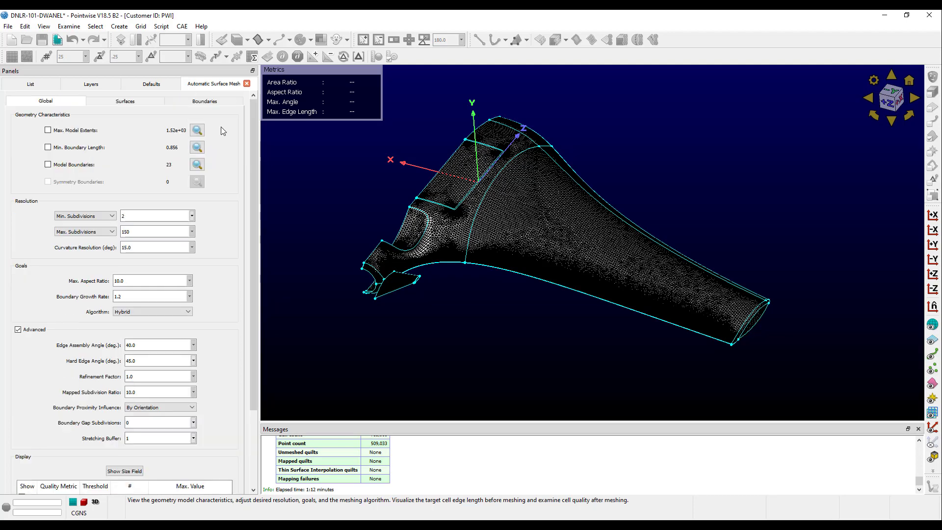
Lower Hard Edge Angle from 45 and confirm the Convex stretching group grows to 8 boundaries.
left_click(217, 102)
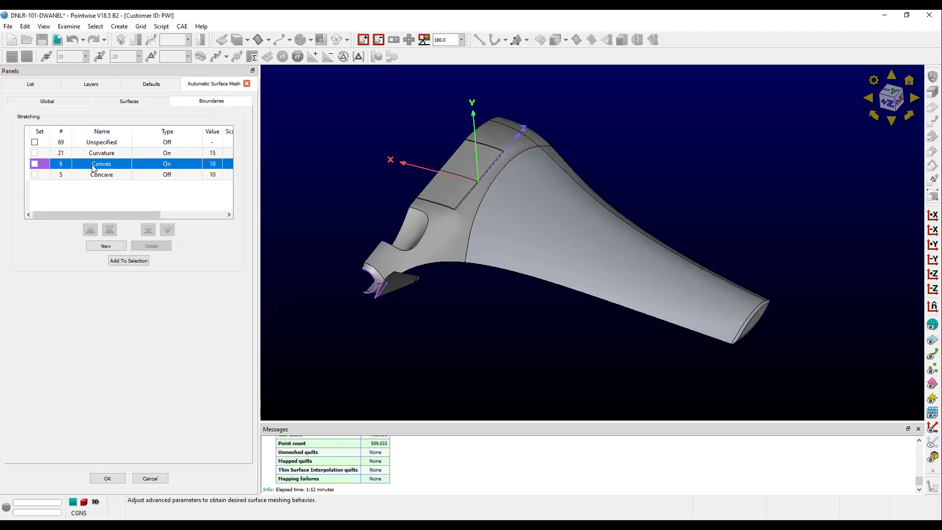
scroll(376, 290, "up", 5)
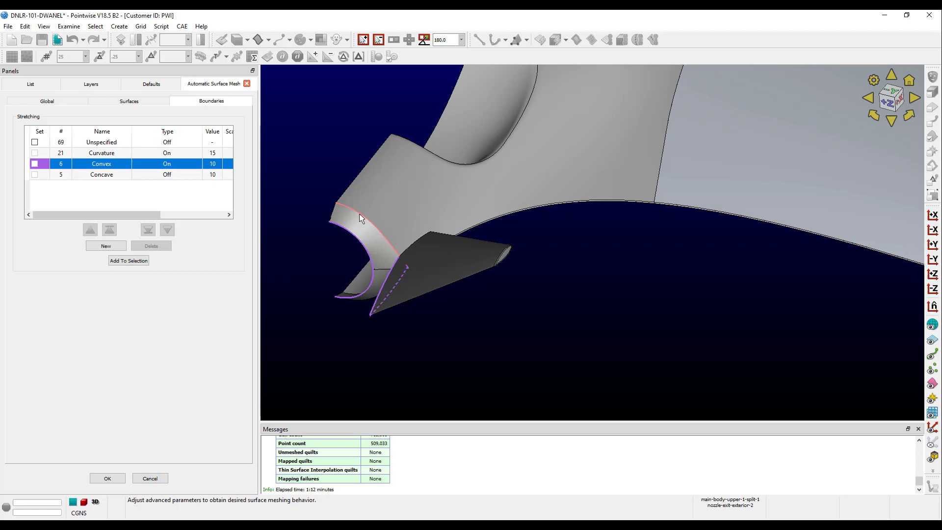
left_click(52, 101)
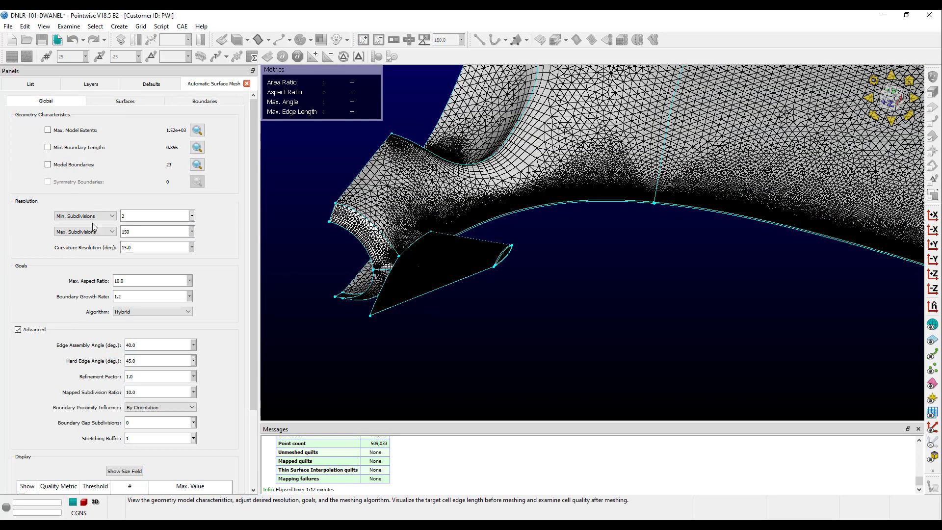
left_click_drag(119, 361, 112, 366)
left_click(218, 101)
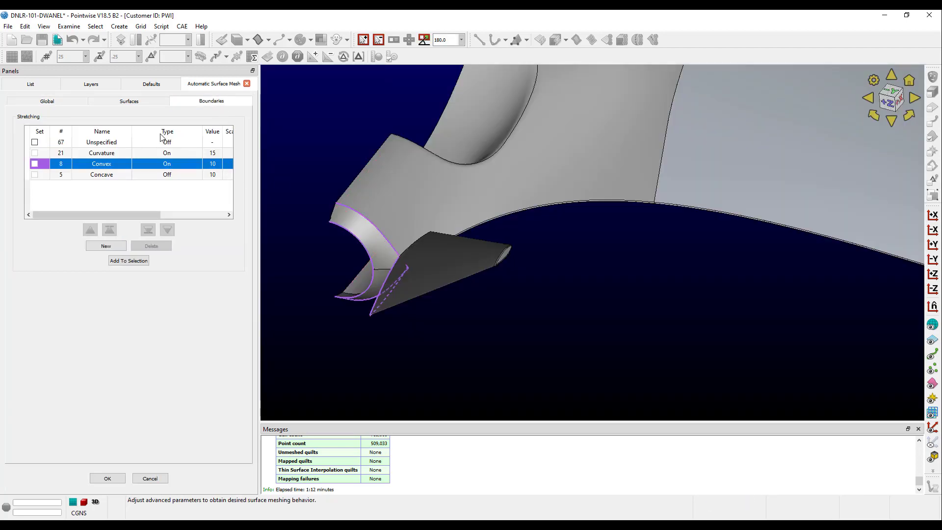
Review Hard Edge Angle 30, Refinement Factor 1.0 and the Surfaces subtab, ending on Global.
left_click(44, 101)
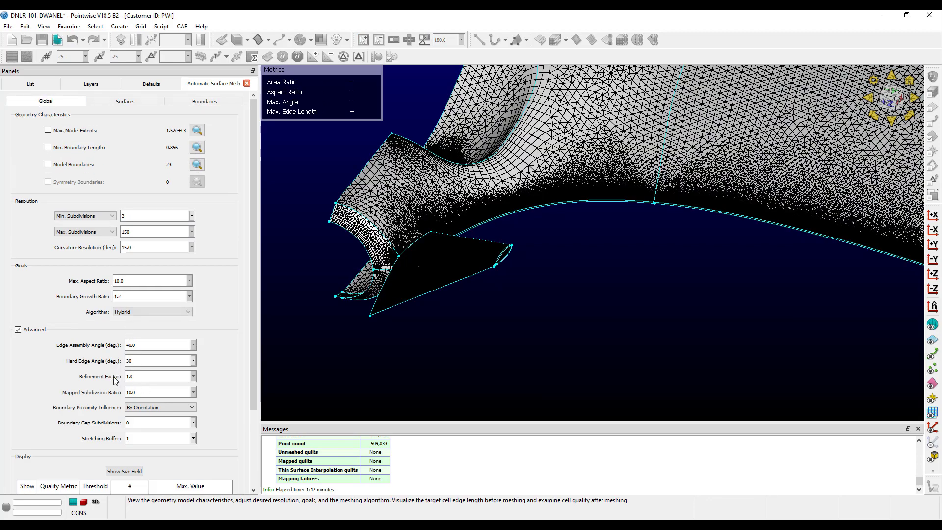
left_click_drag(136, 377, 122, 380)
left_click(123, 101)
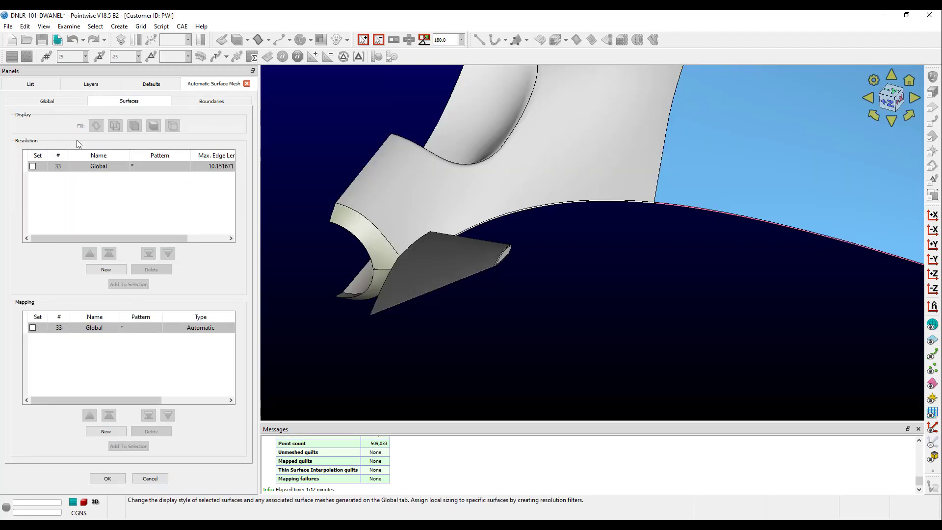
left_click(54, 102)
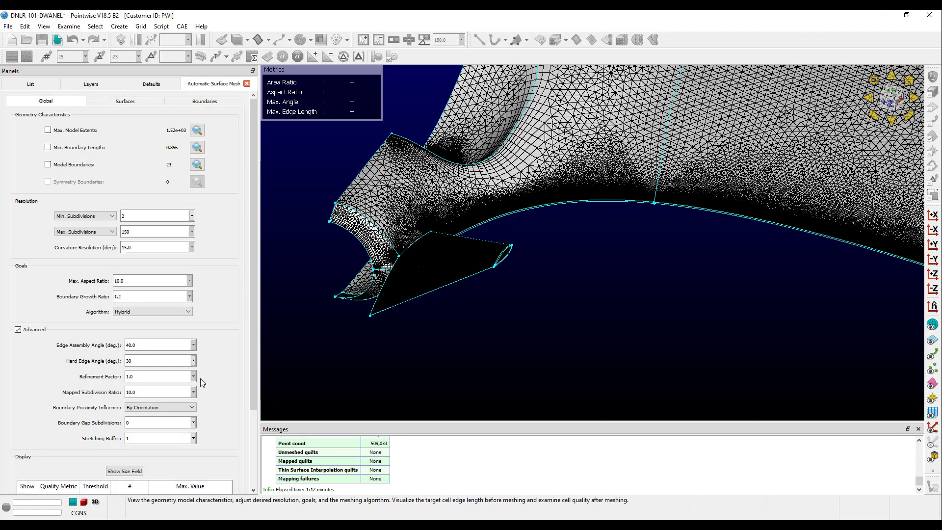
left_click_drag(155, 394, 123, 393)
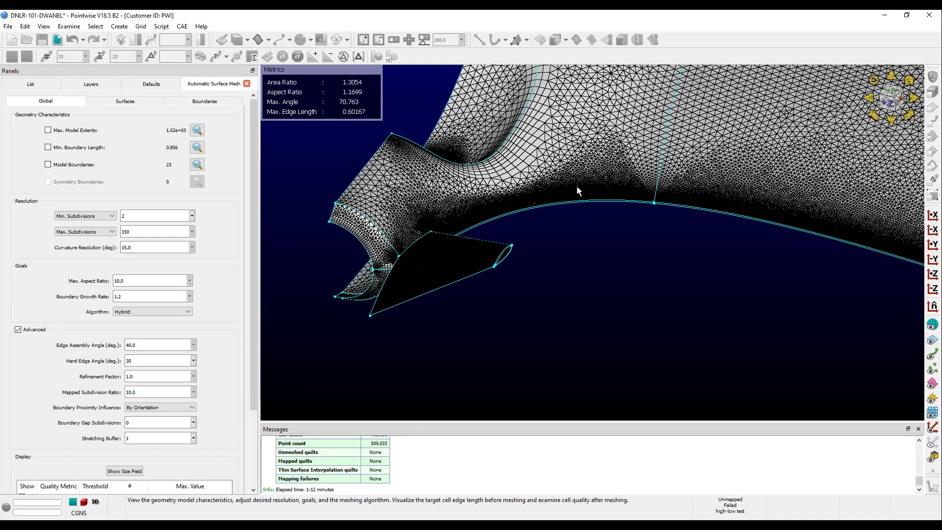
scroll(661, 207, "up", 3)
scroll(661, 205, "up", 3)
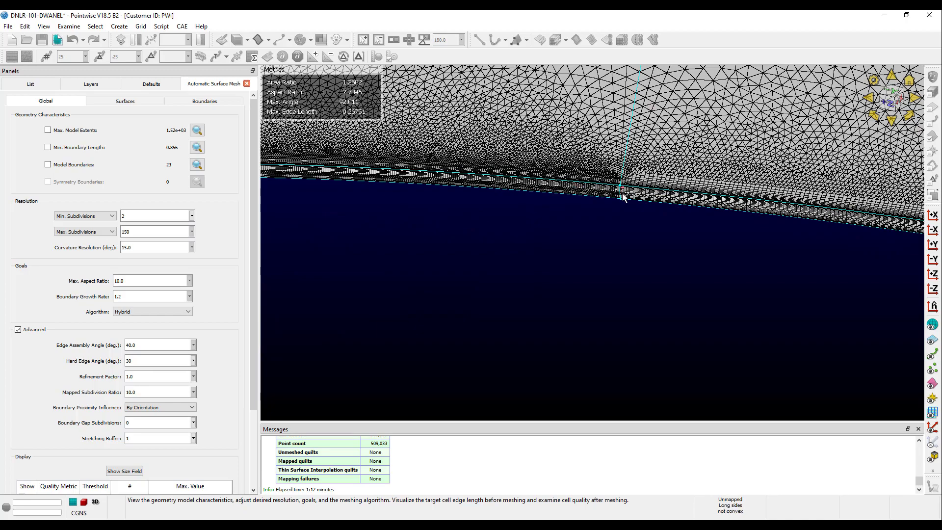
scroll(608, 197, "down", 5)
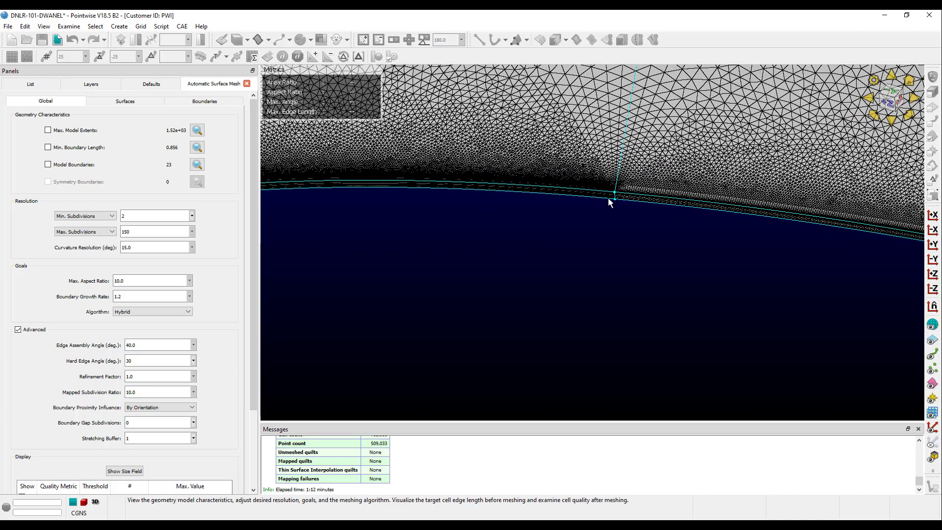
scroll(587, 221, "down", 2)
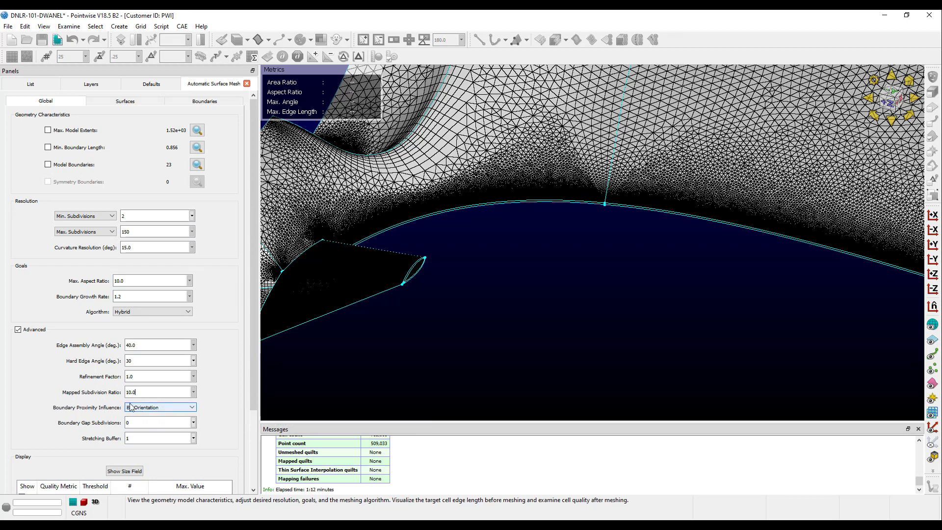
scroll(392, 299, "down", 3)
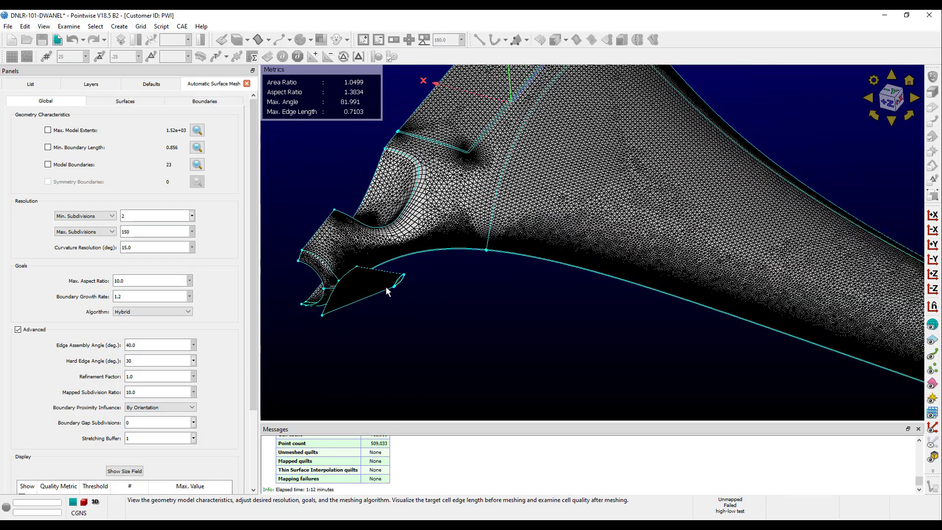
scroll(483, 133, "up", 2)
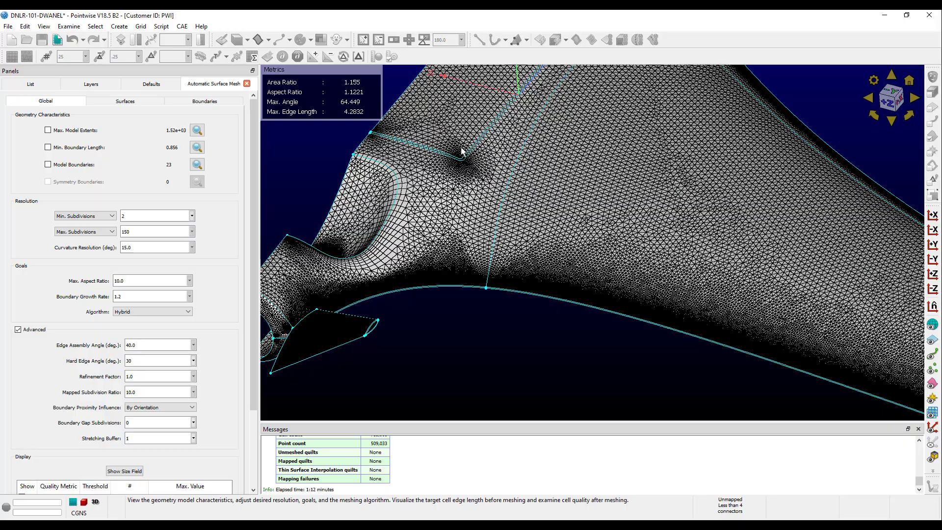
right_click_drag(457, 250, 456, 326)
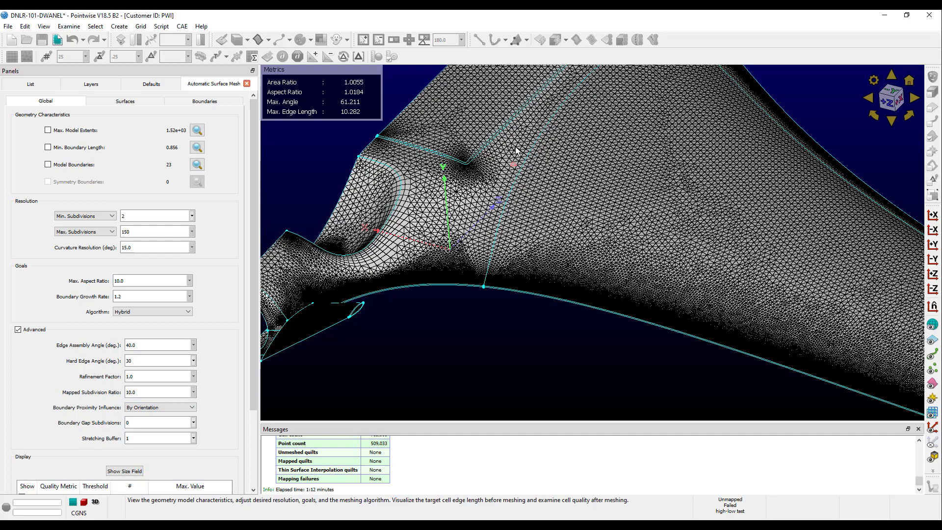
Scroll the Advanced settings panel around the Boundary Gap Subdivisions field for the value 5.
scroll(498, 111, "up", 5)
scroll(498, 111, "up", 5)
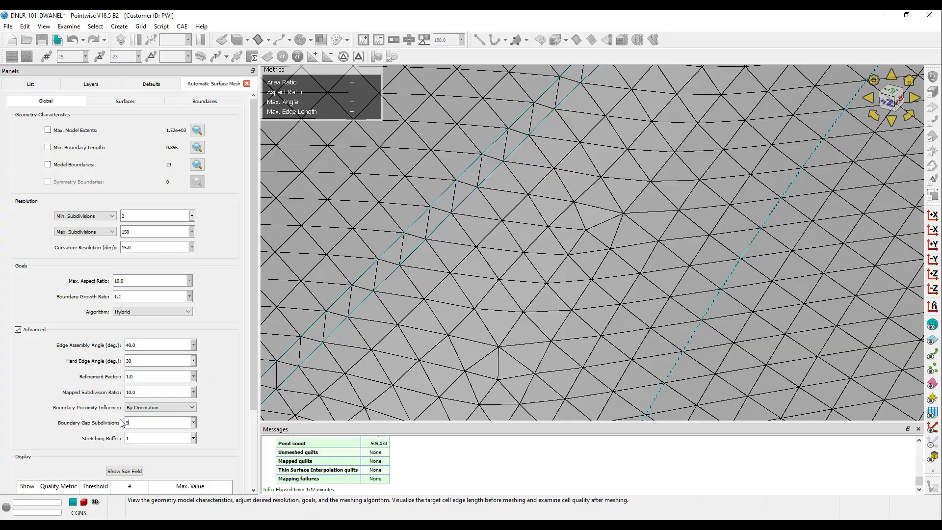
scroll(361, 383, "down", 10)
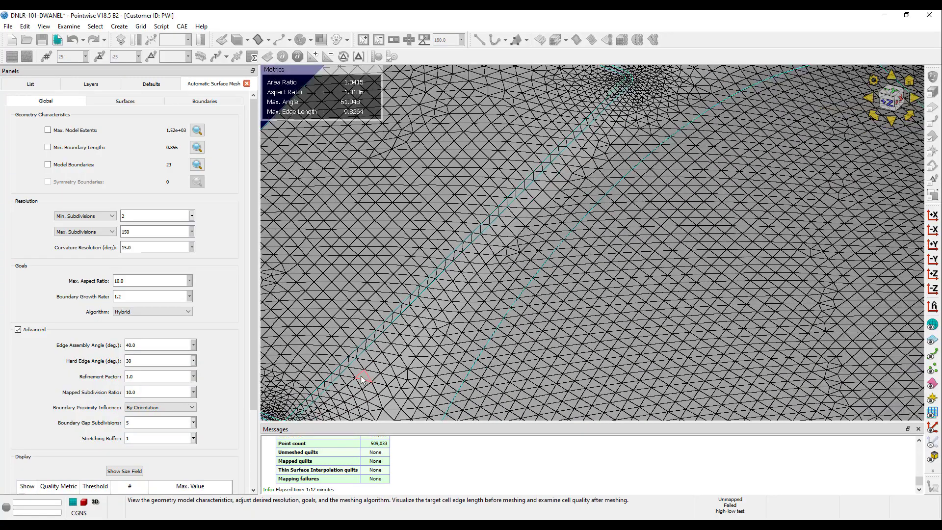
scroll(375, 319, "up", 10)
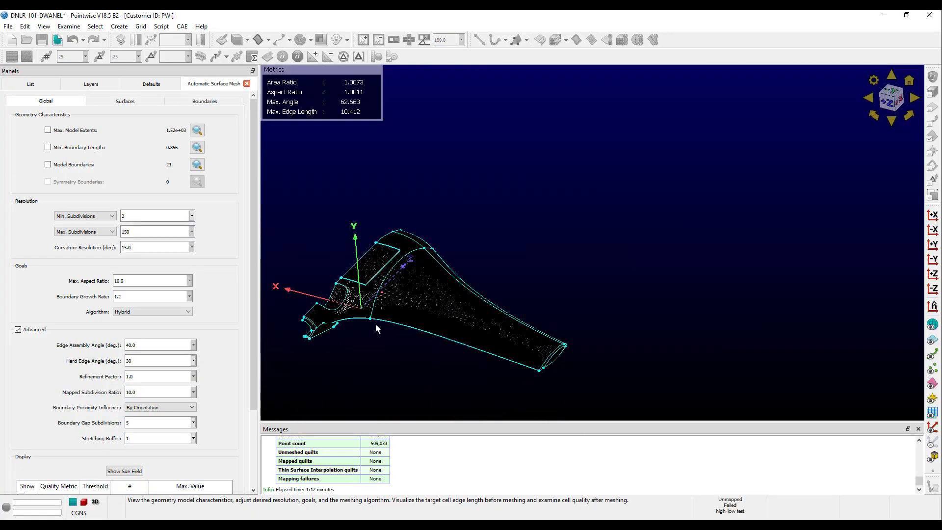
scroll(370, 317, "up", 10)
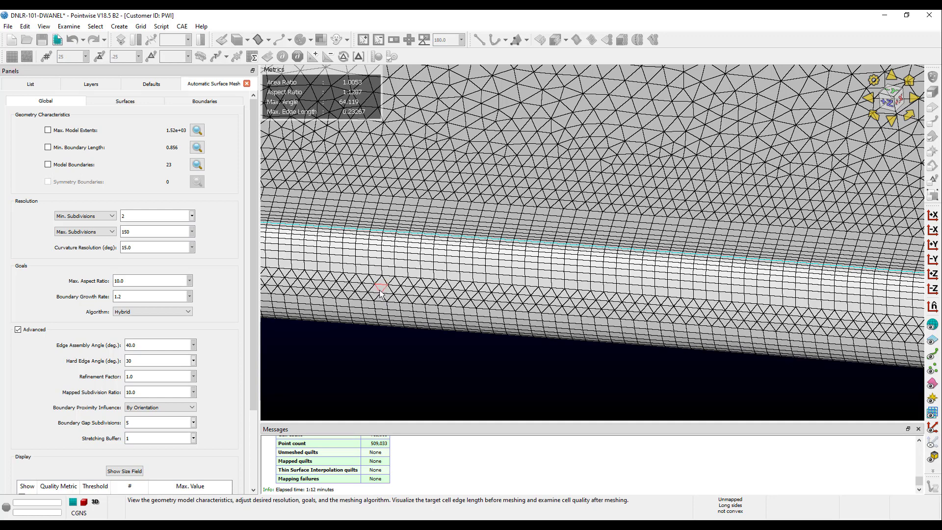
Change Stretching Buffer from 1 to 10 and run Create Surface Mesh.
double_click(129, 438)
type("10")
scroll(116, 441, "down", 3)
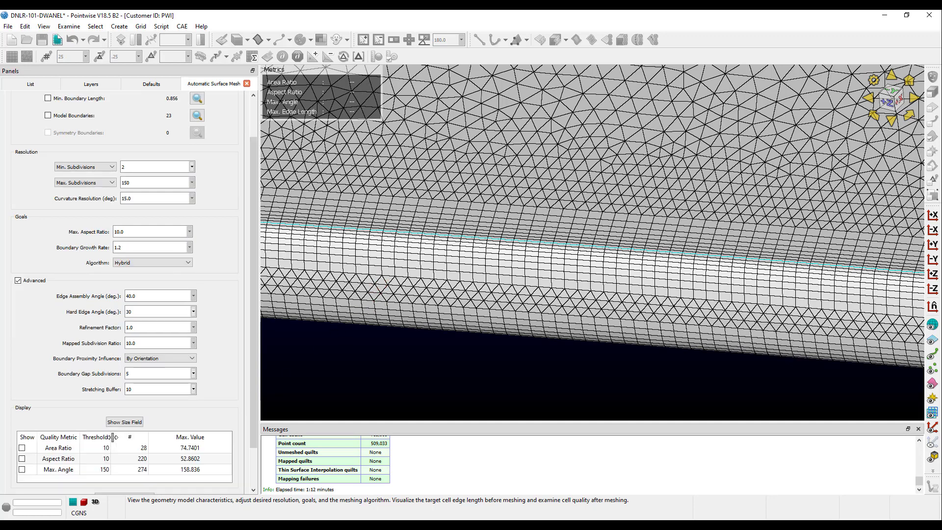
left_click(118, 450)
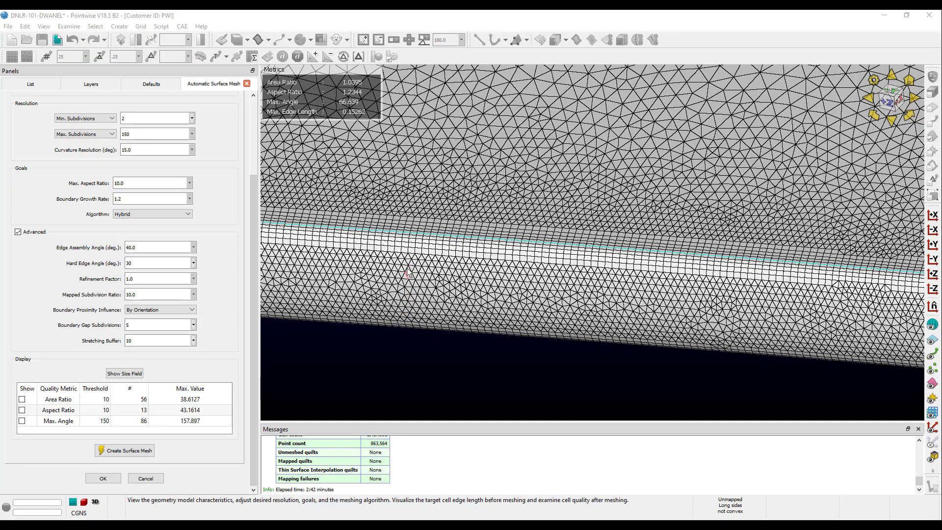
Zoom around the 863,564-point mesh to inspect stretched quad bands blending into triangles.
scroll(405, 314, "up", 10)
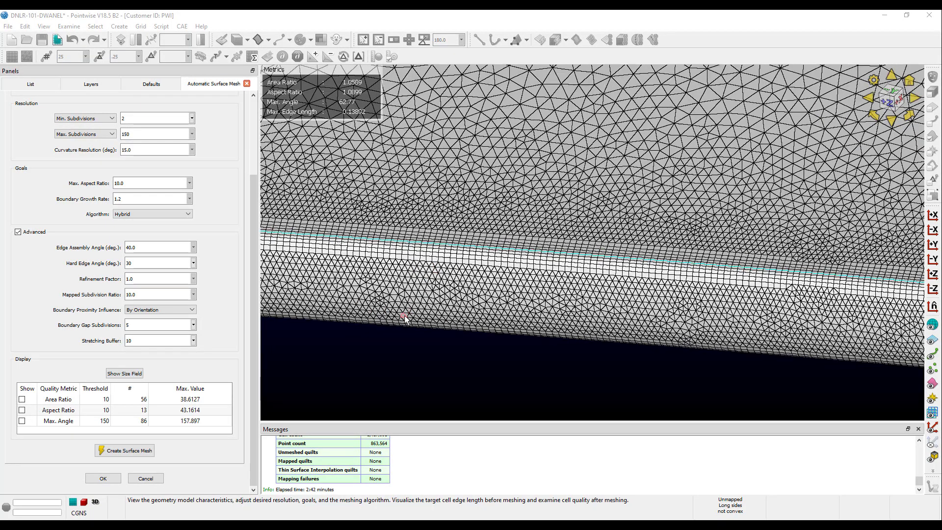
scroll(405, 308, "down", 10)
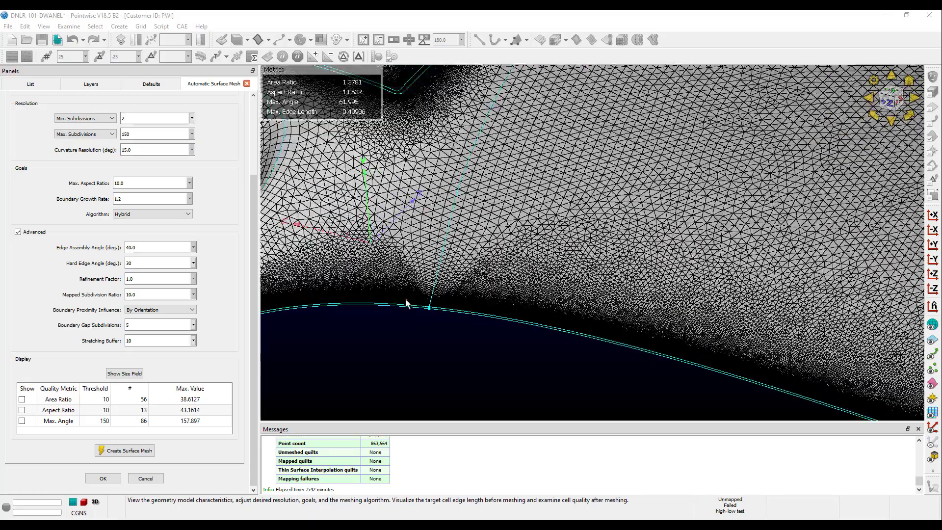
scroll(444, 195, "up", 10)
scroll(444, 195, "up", 5)
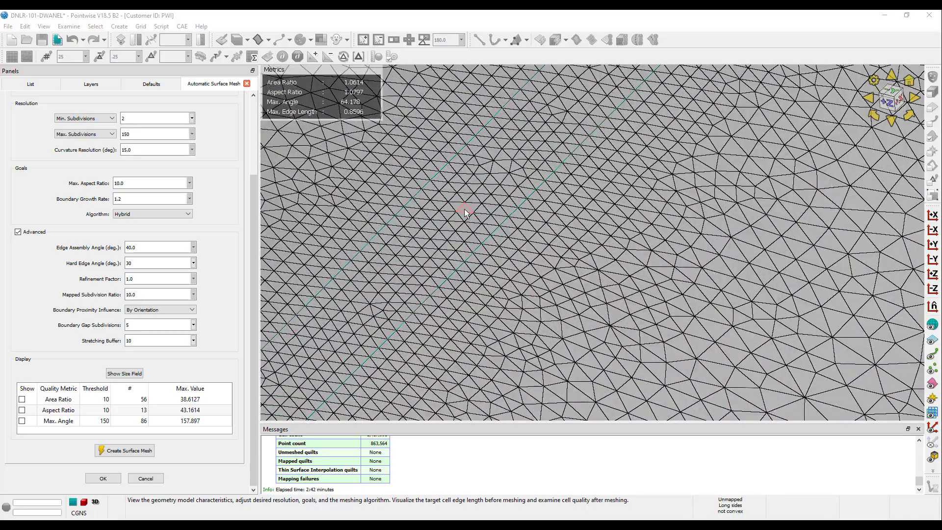
scroll(492, 234, "down", 3)
scroll(492, 233, "down", 10)
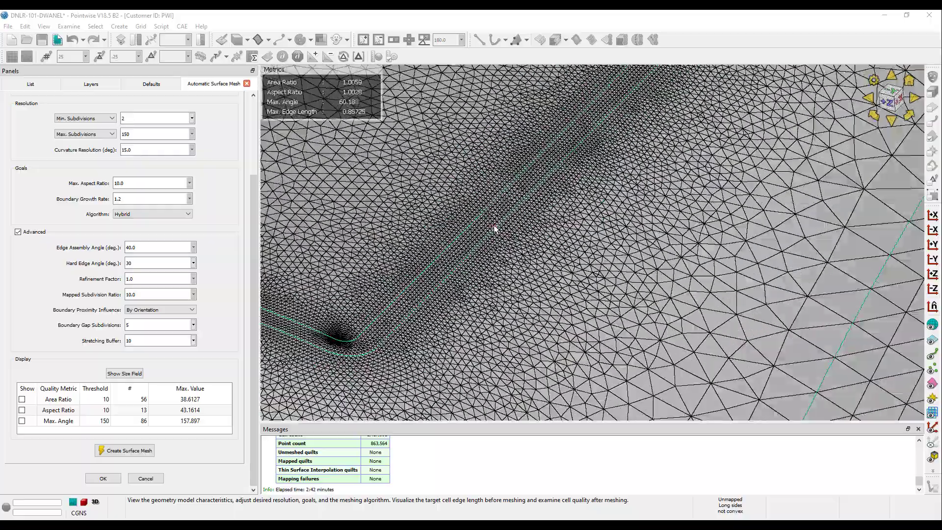
scroll(356, 352, "up", 10)
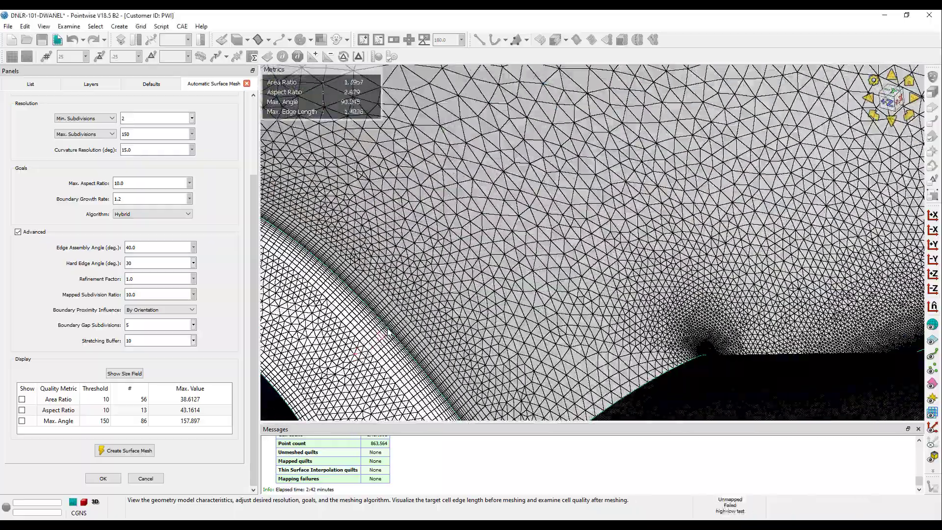
scroll(392, 329, "up", 1)
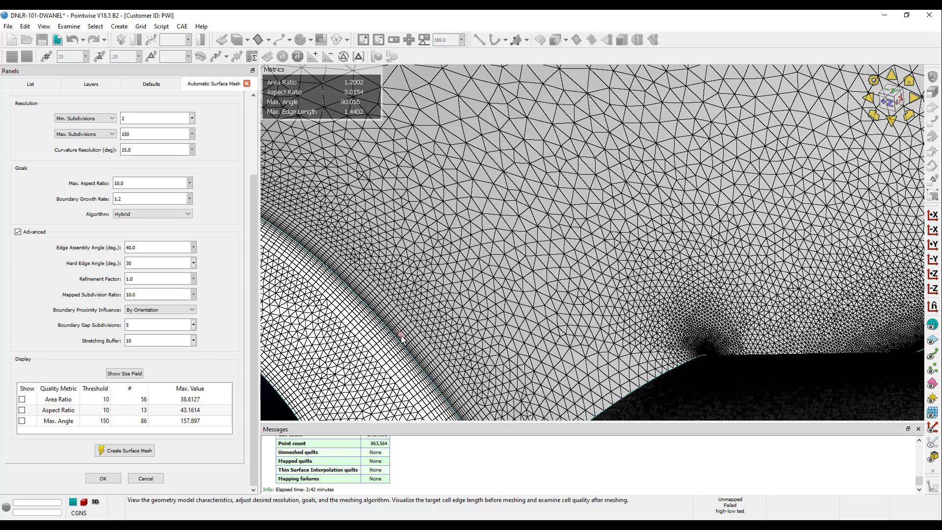